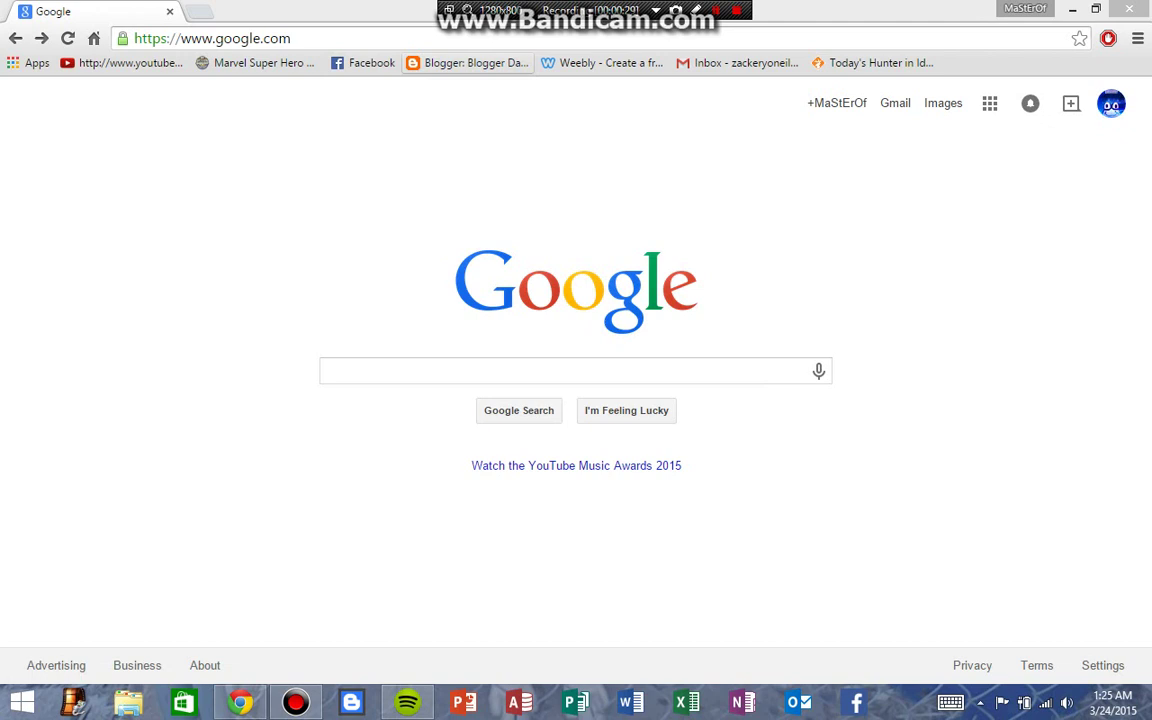
- Go to blogger.com to reach the MaStErOf GaMeS BlOg Overview page with its pageviews chart
click(212, 38)
text(blogger)
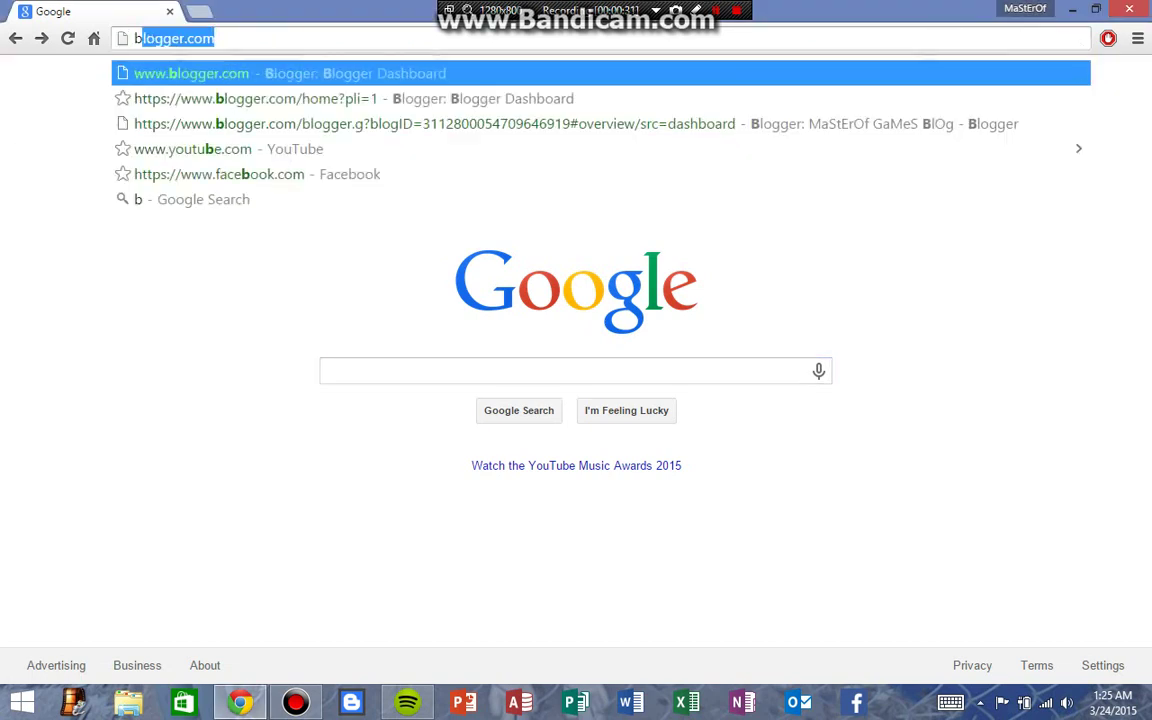
key(Return)
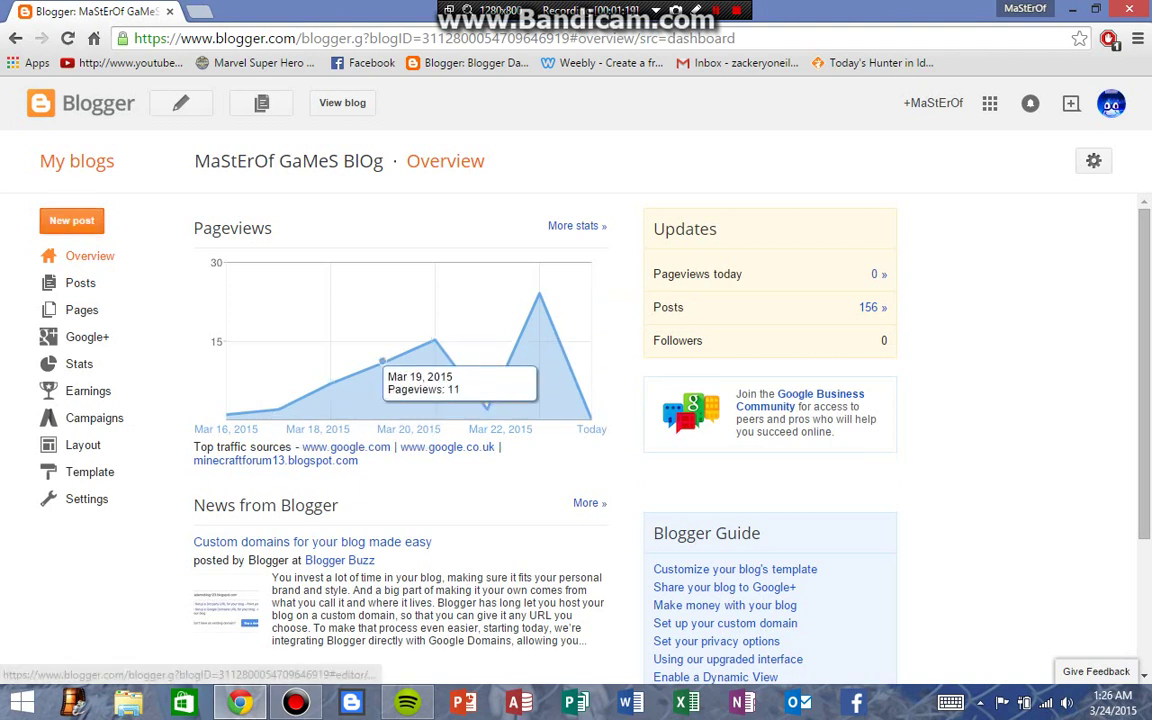
- Create a new post from the Blogger dashboard's New post button
click(71, 220)
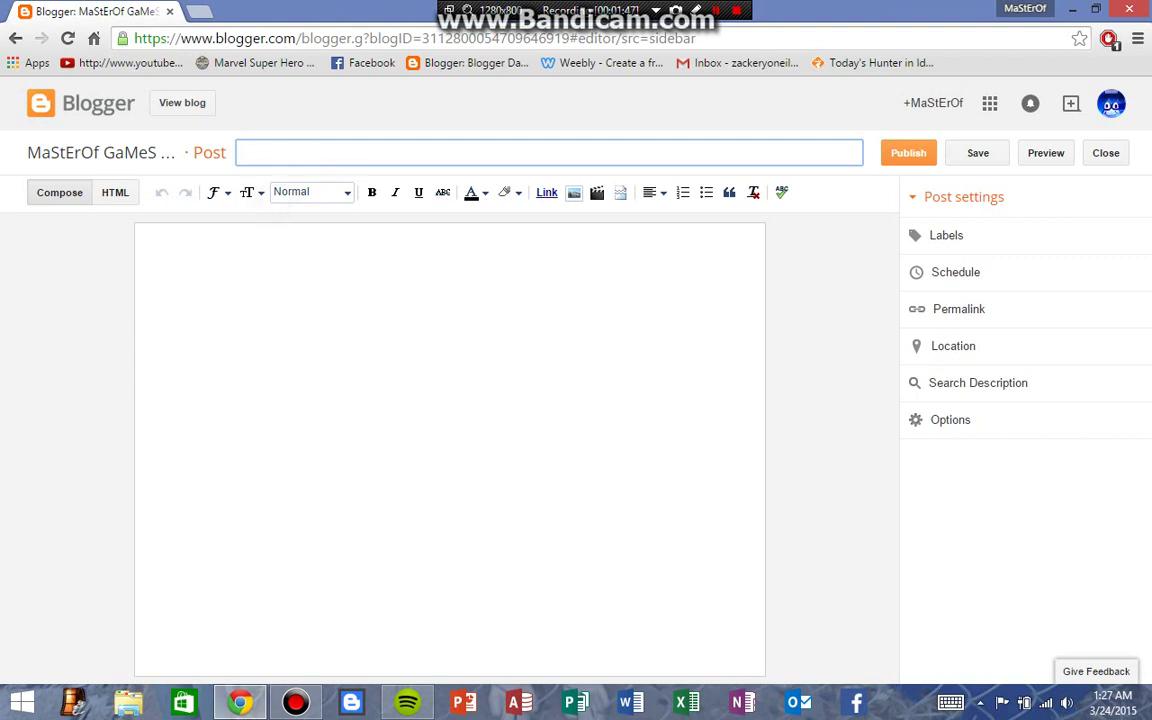
- Place the caret in the empty post body and turn on italic
click(311, 192)
click(147, 237)
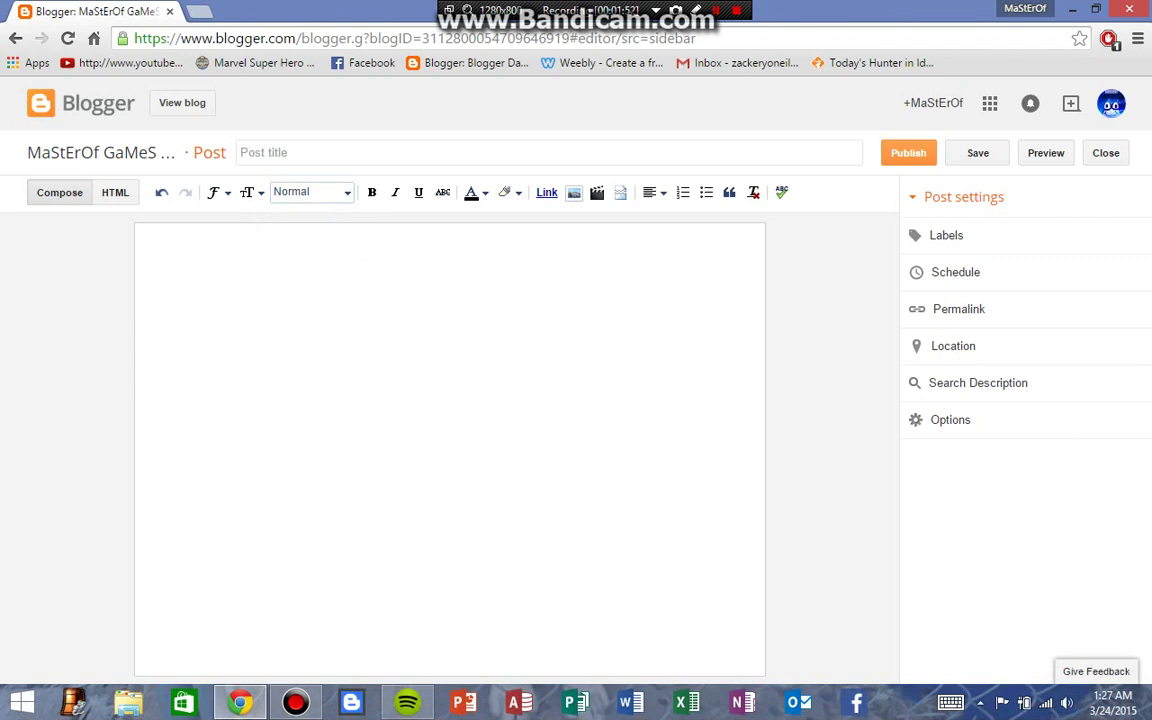
key(ctrl+i)
- Dismiss the Link dialog without adding a link, then bring up the Insert image dialog
click(546, 192)
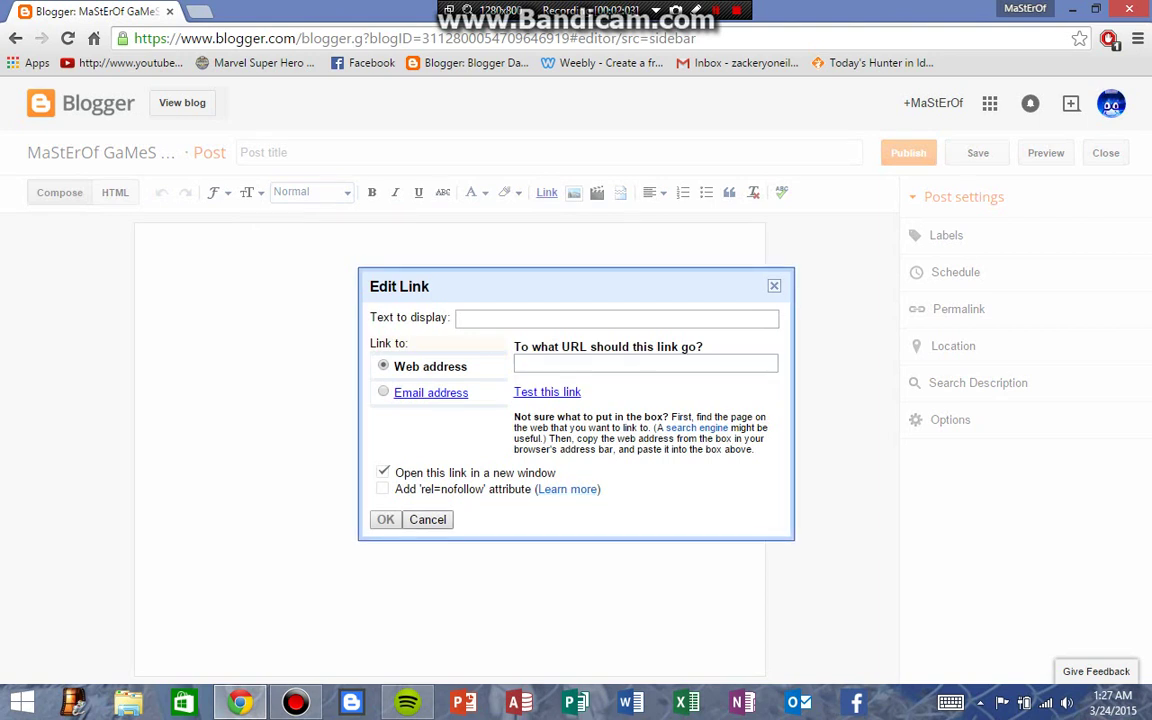
key(Escape)
click(574, 192)
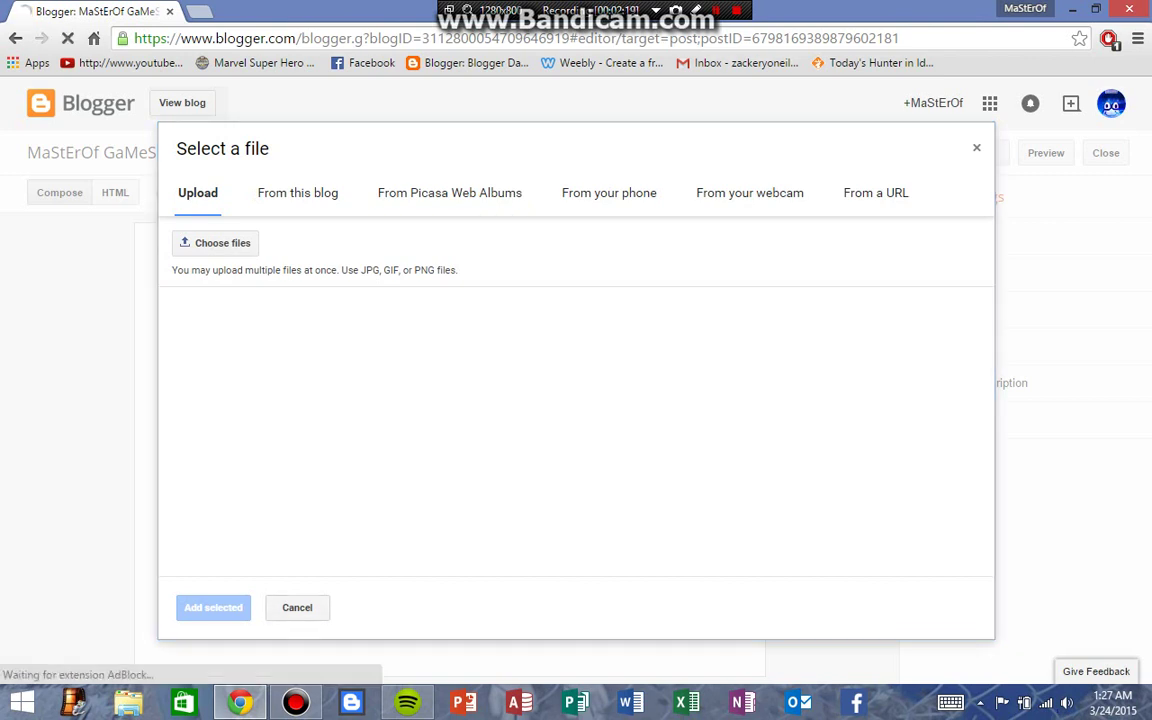
- Close the image dialog, then open and close the Insert video dialog
key(Escape)
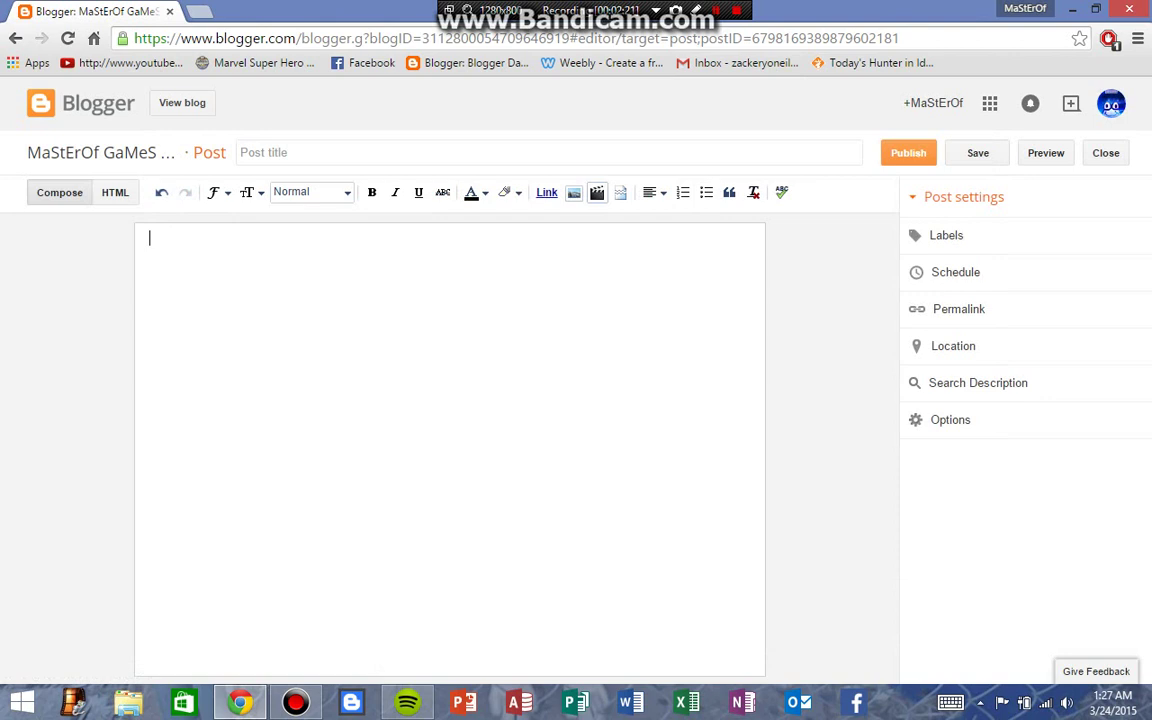
click(597, 192)
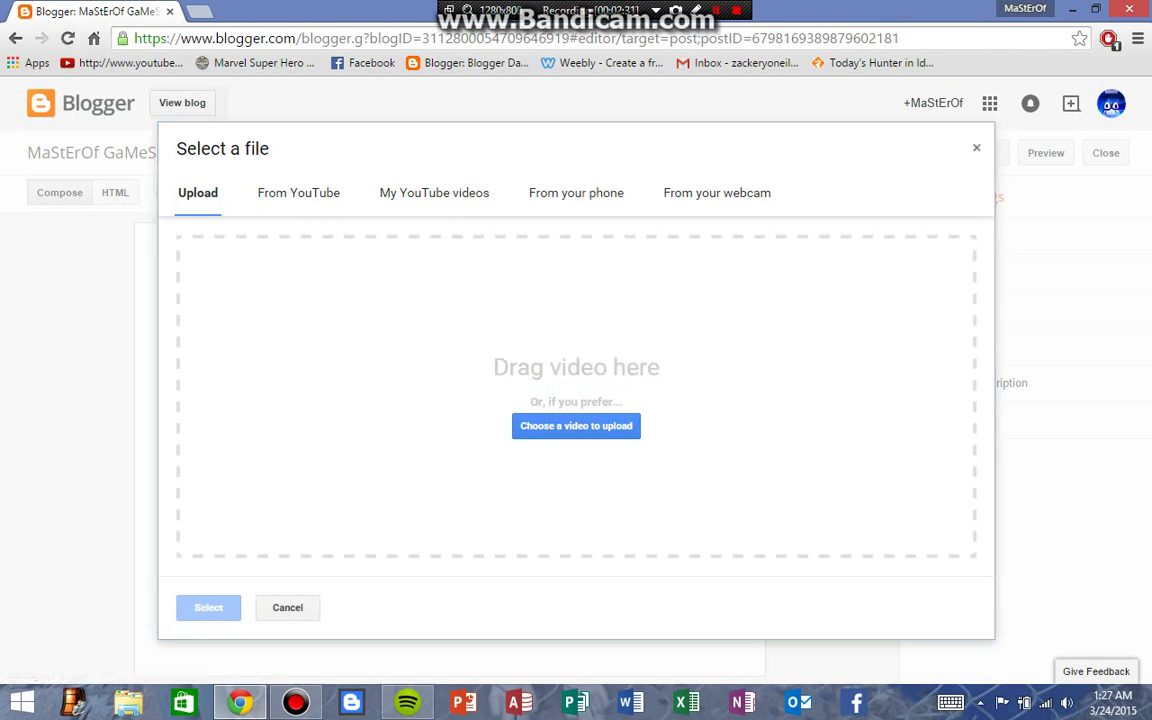
click(976, 147)
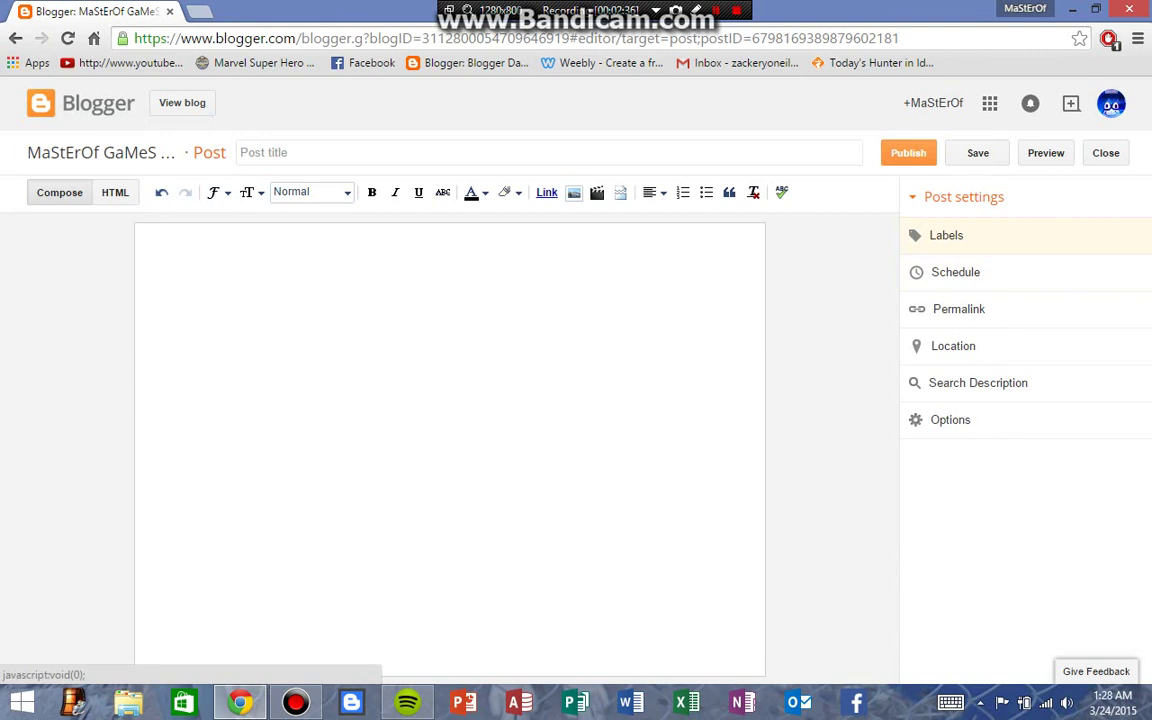
- Expand the Labels post setting, then close the editor, saving the untitled draft
click(946, 235)
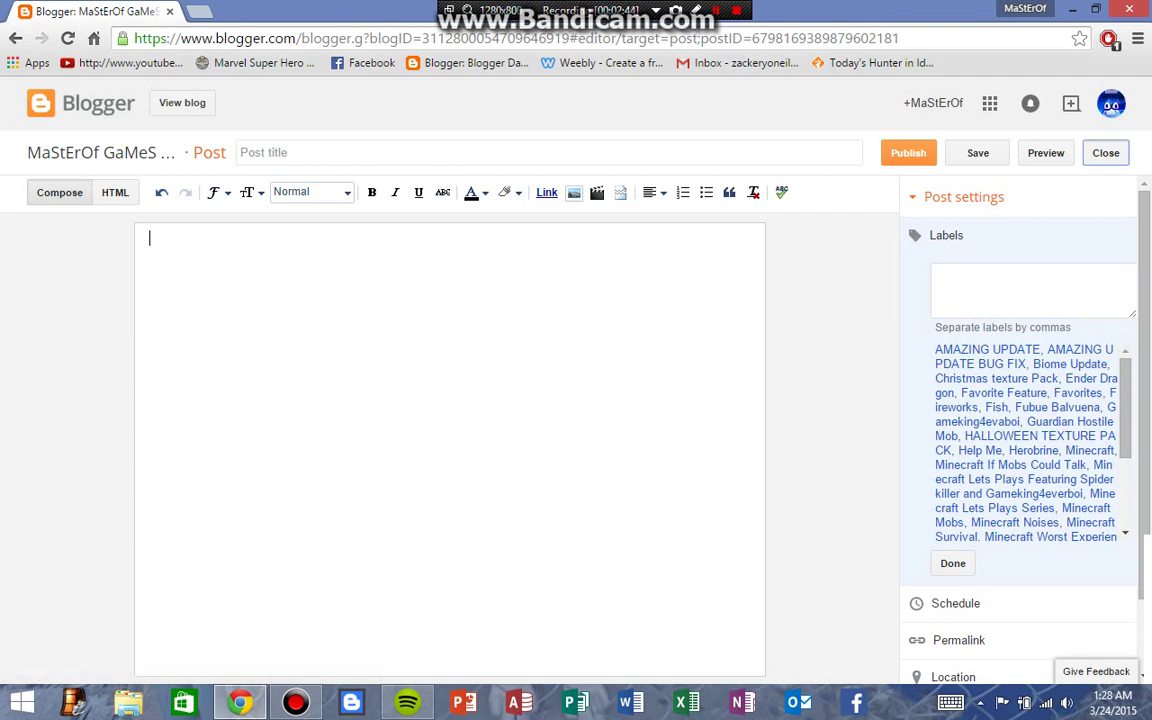
click(1106, 152)
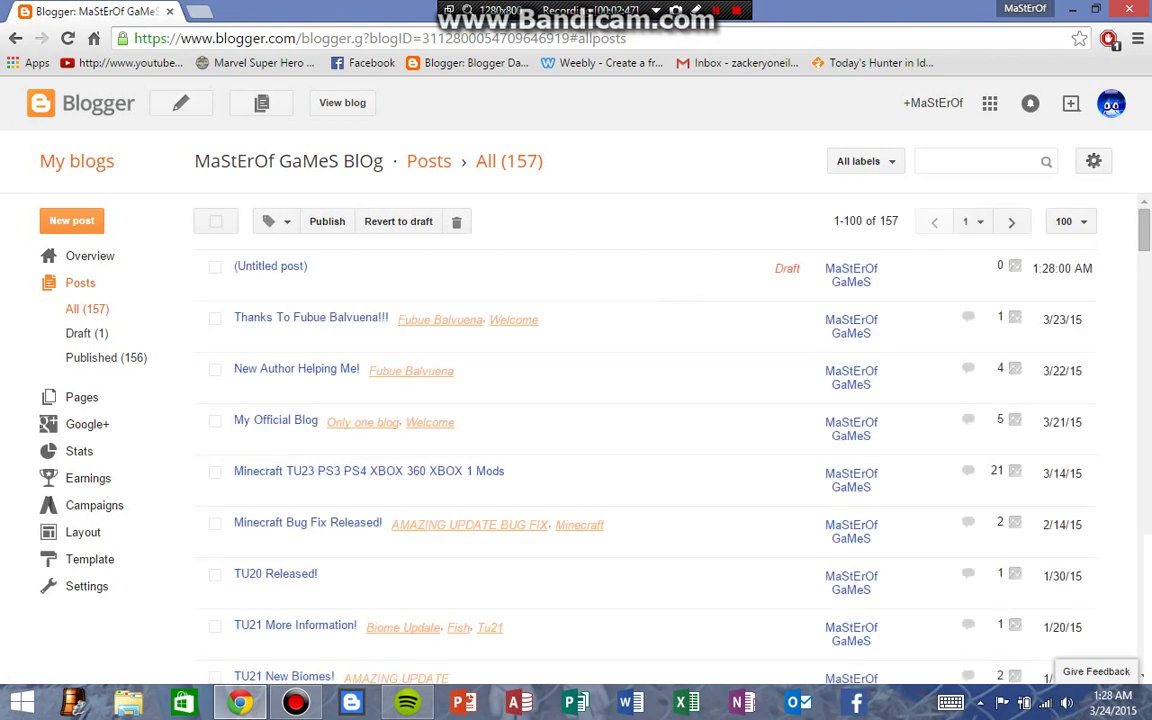
- Reveal the untitled draft's row actions, then return the tab to the Google home page
click(270, 266)
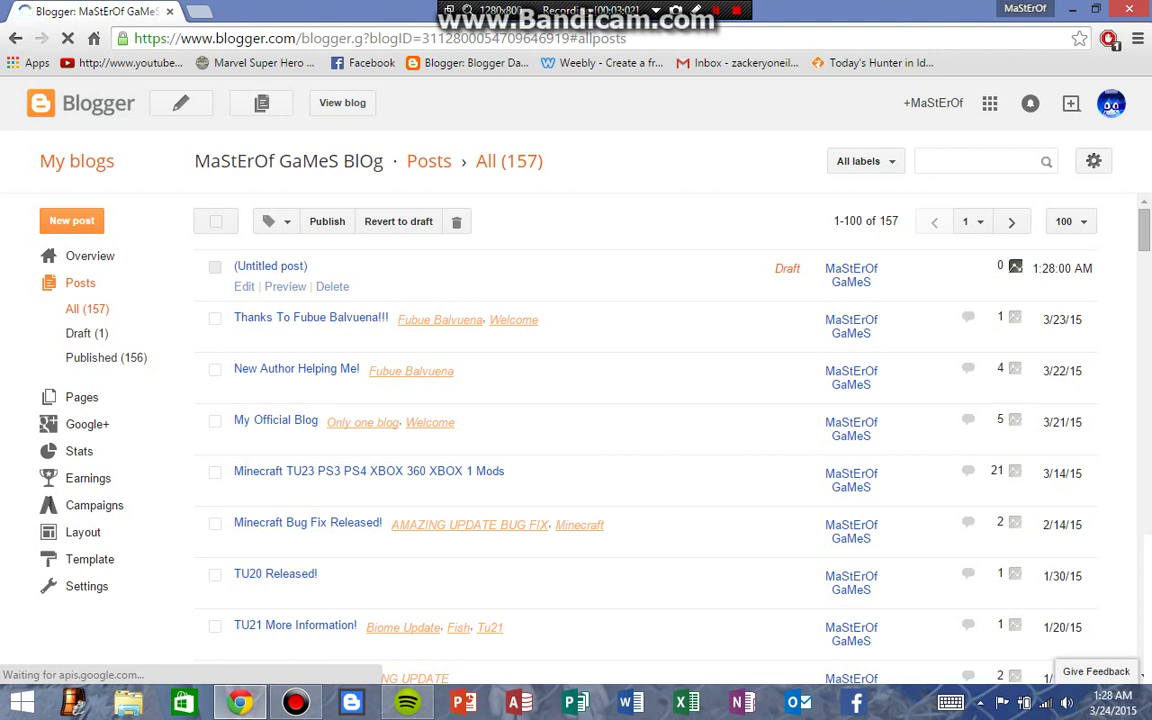
key(shift+F12)
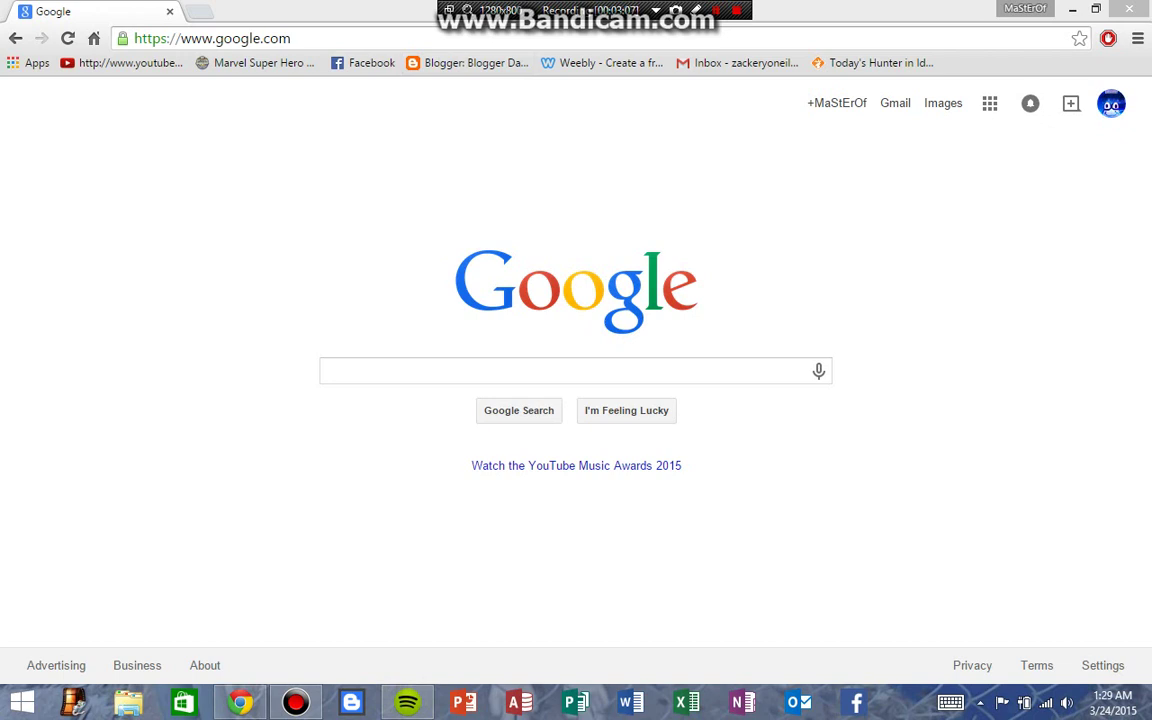
- Enter weebly.com in the address bar to open the Weebly site editor
click(212, 38)
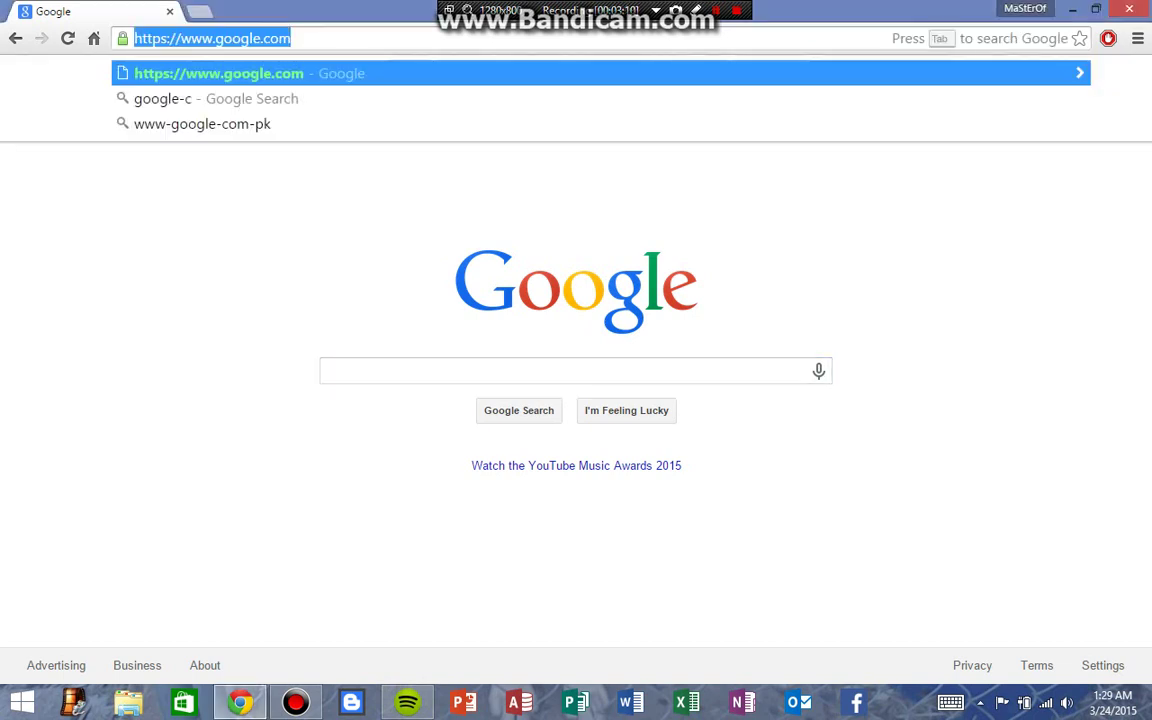
text(wee)
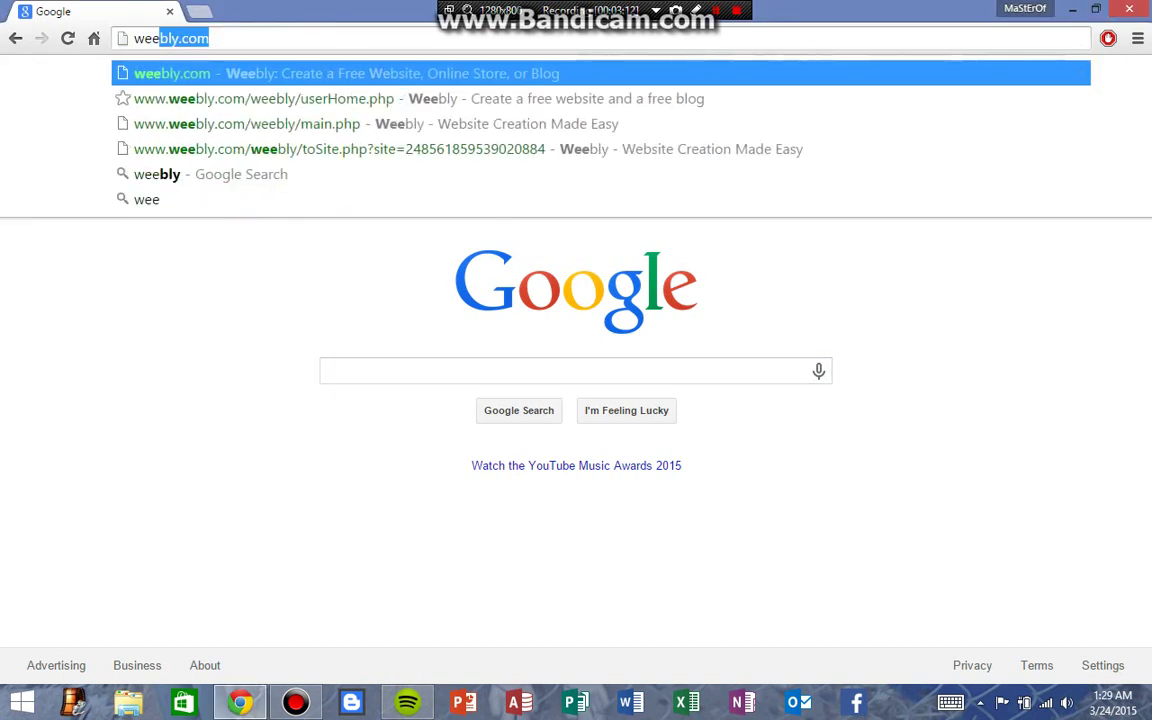
key(BackSpace)
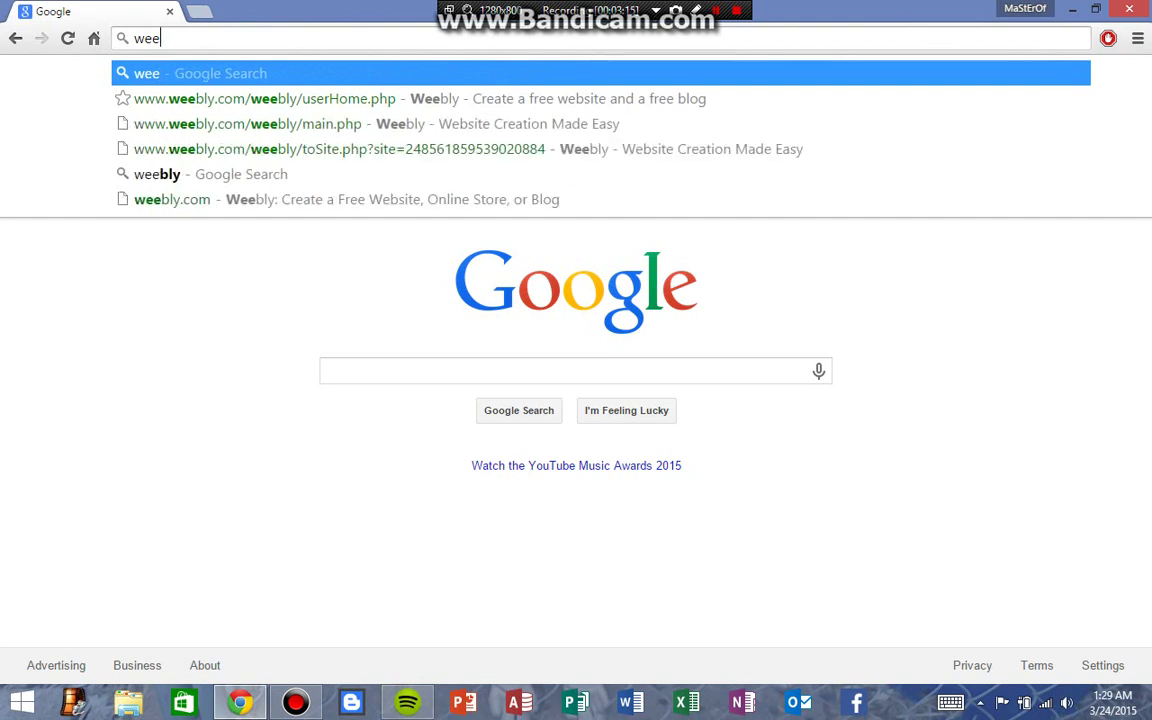
text(b)
key(Return)
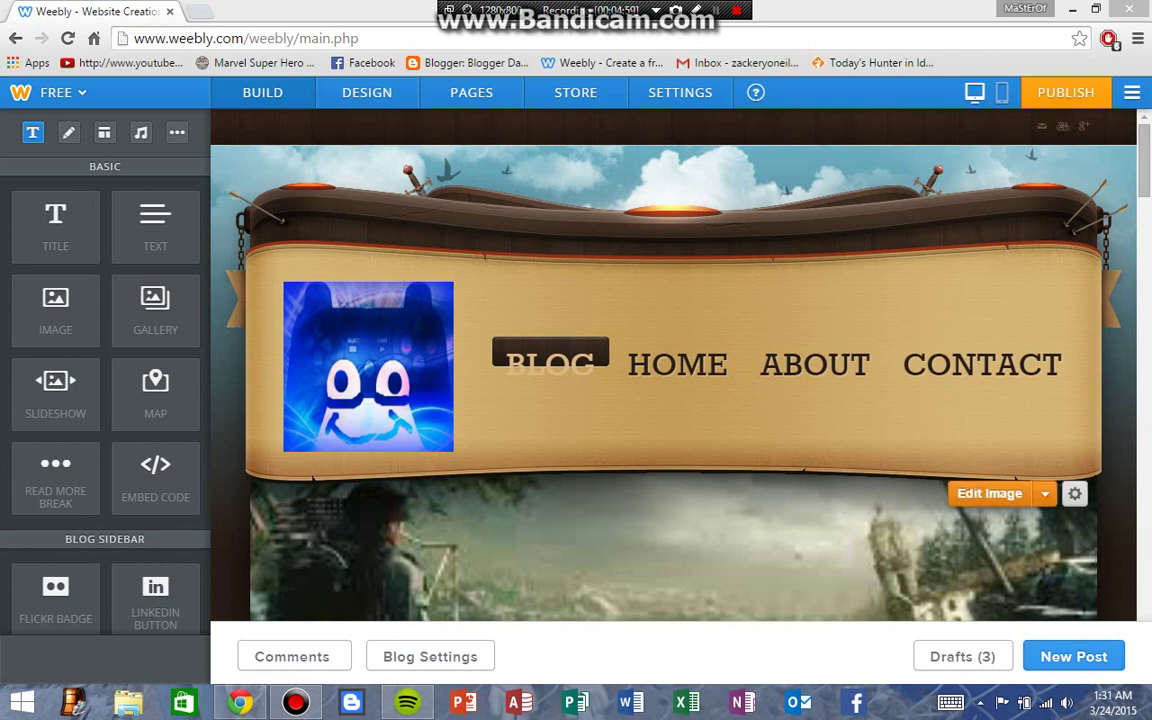
- Create a new post from the Weebly blog page's New Post button
click(677, 364)
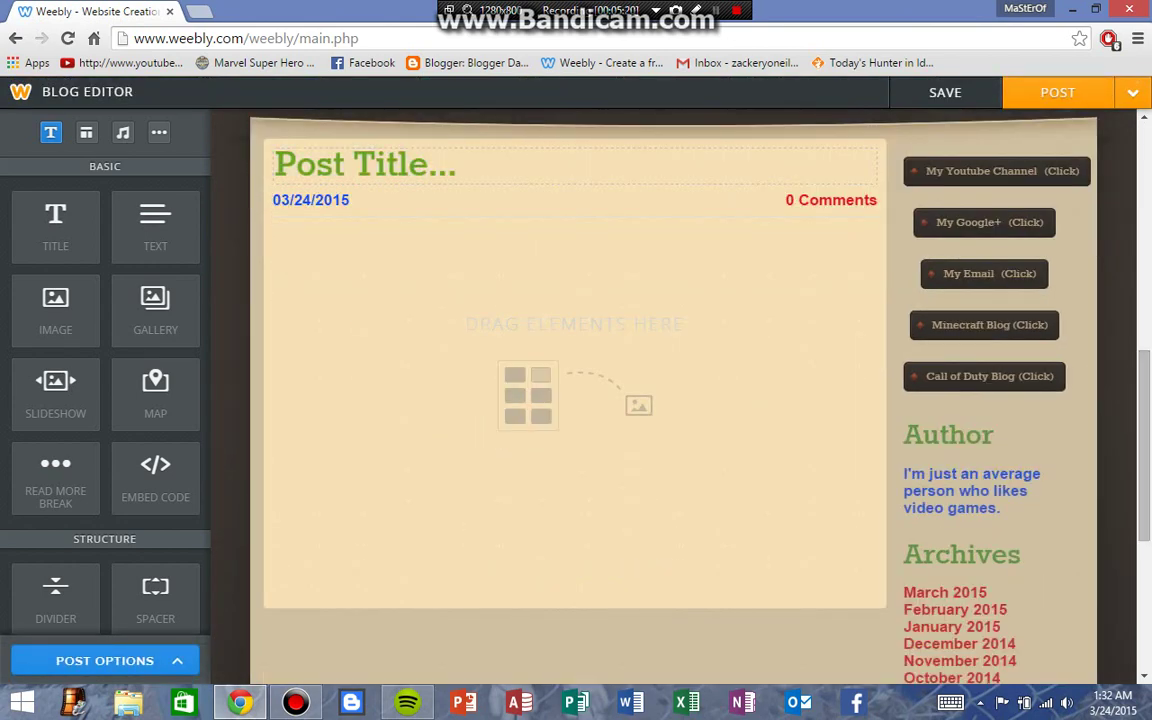
- Drop a Text element under the post date and type 'apoidjao' into it
click(274, 166)
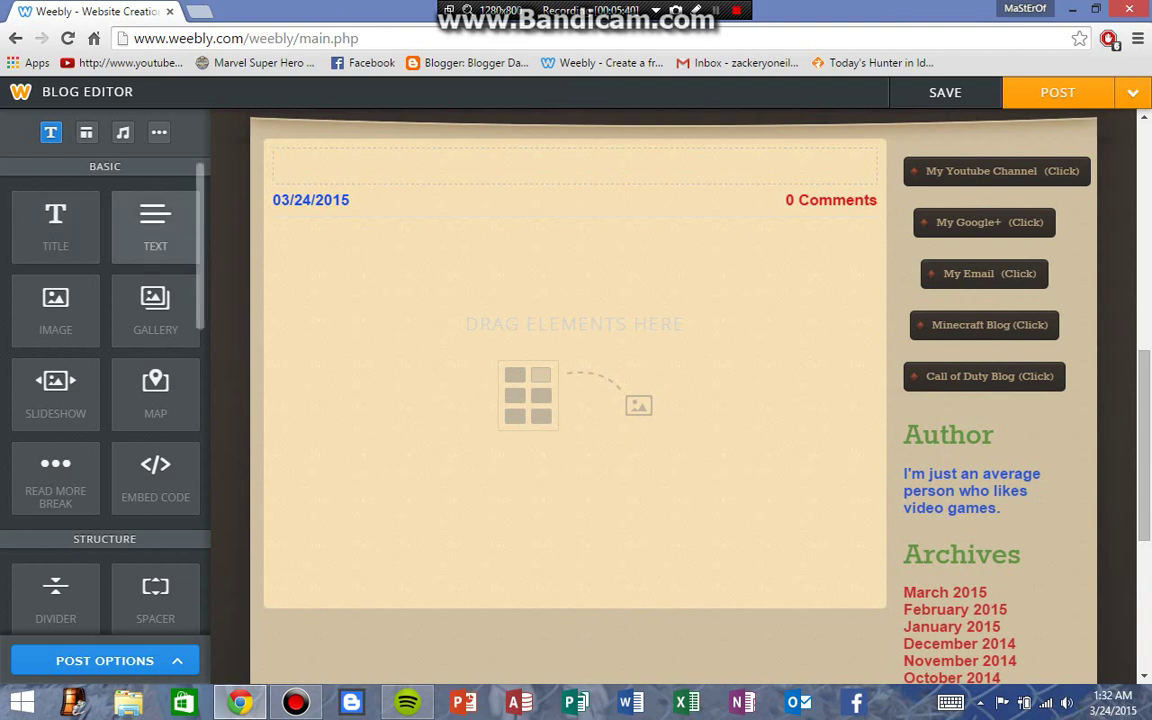
click(155, 225)
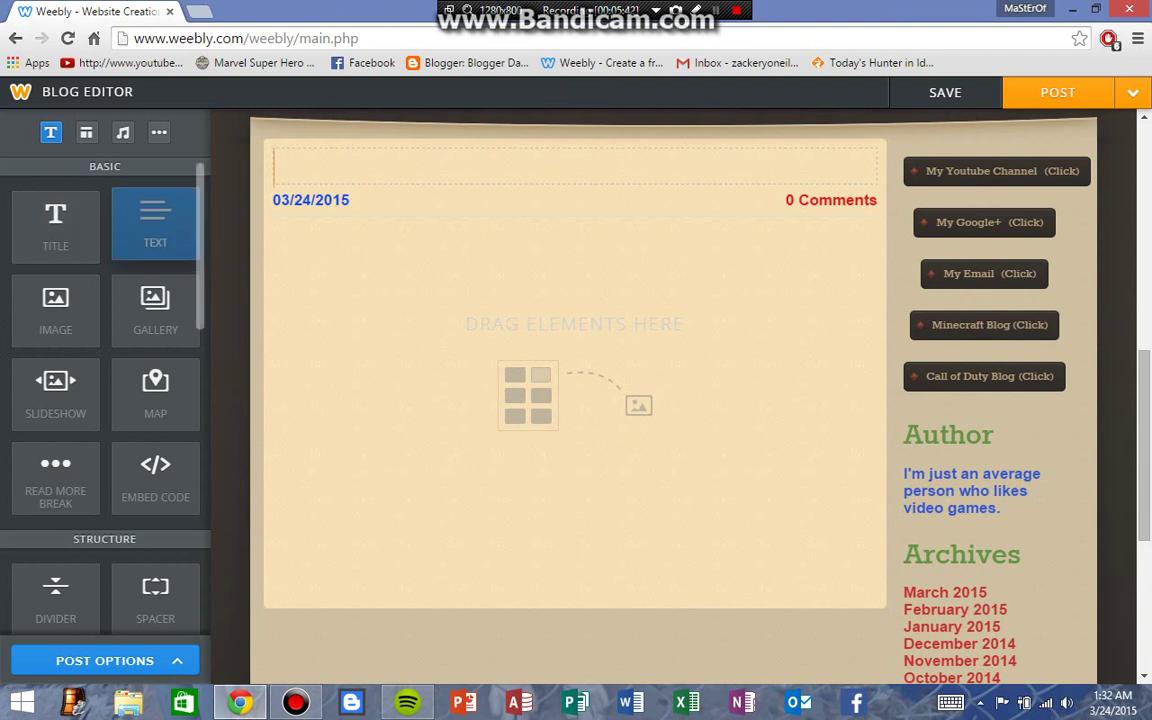
drag(155, 225, 578, 232)
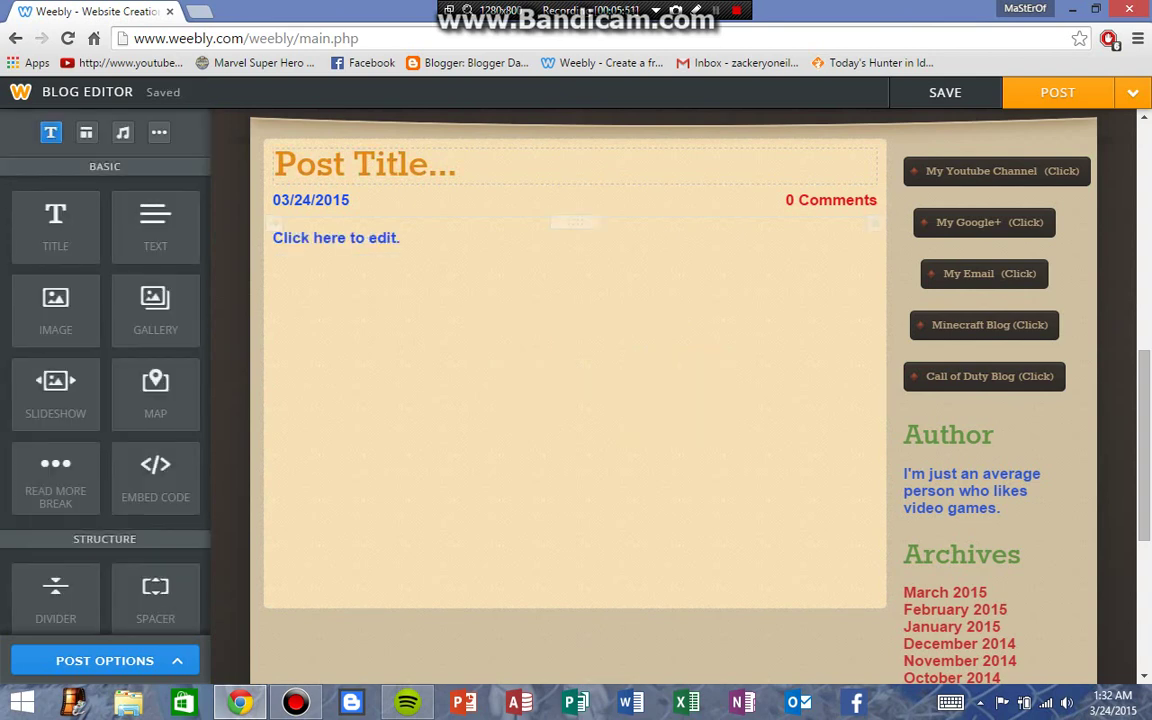
click(336, 237)
text(apoidj)
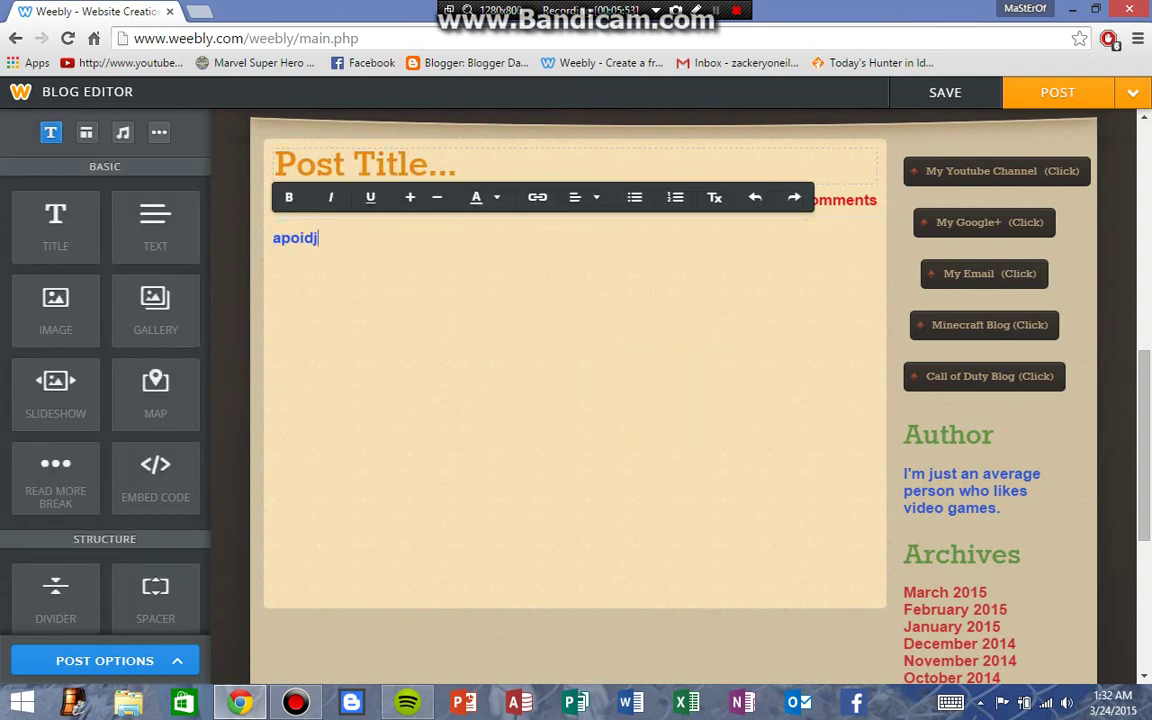
text(ao)
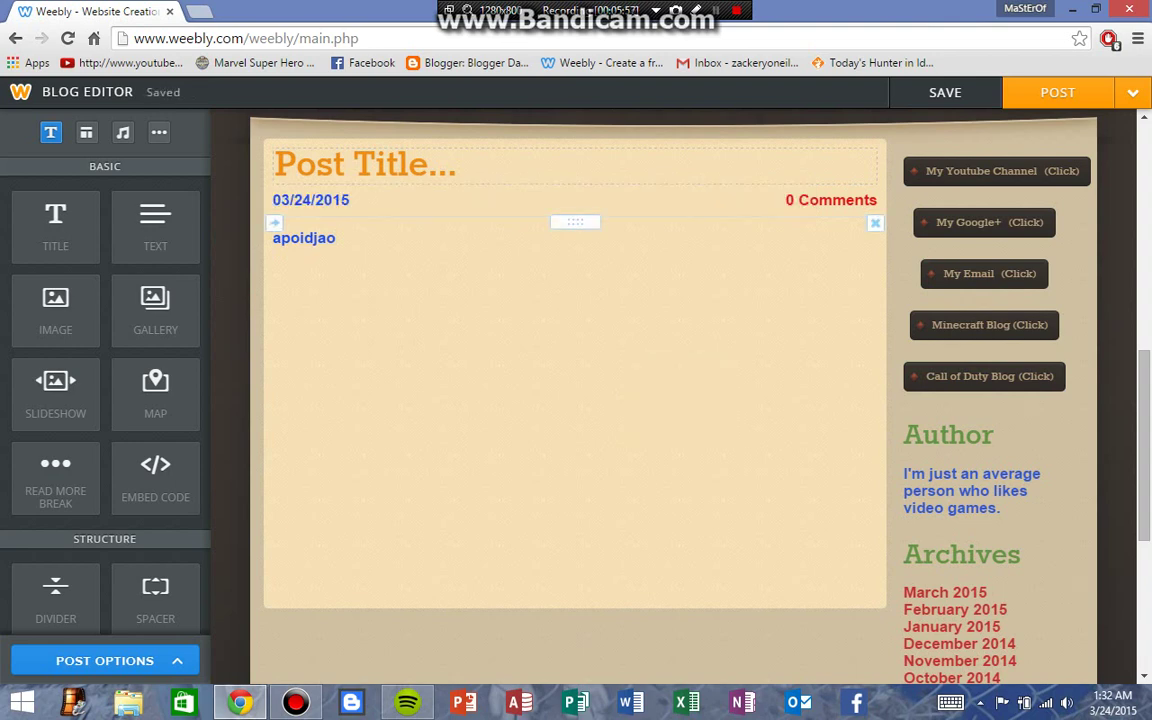
scroll(660, 400, up, 1)
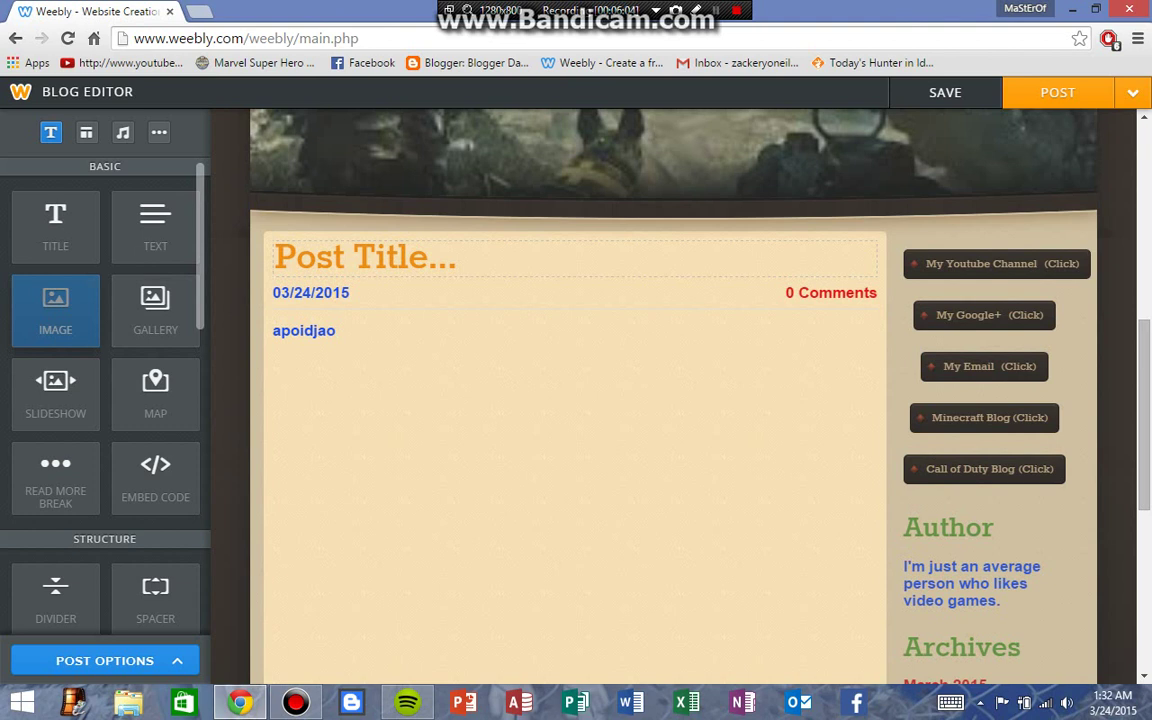
- Place an Image element below the text, closing its upload dialog without a photo
drag(55, 300, 486, 380)
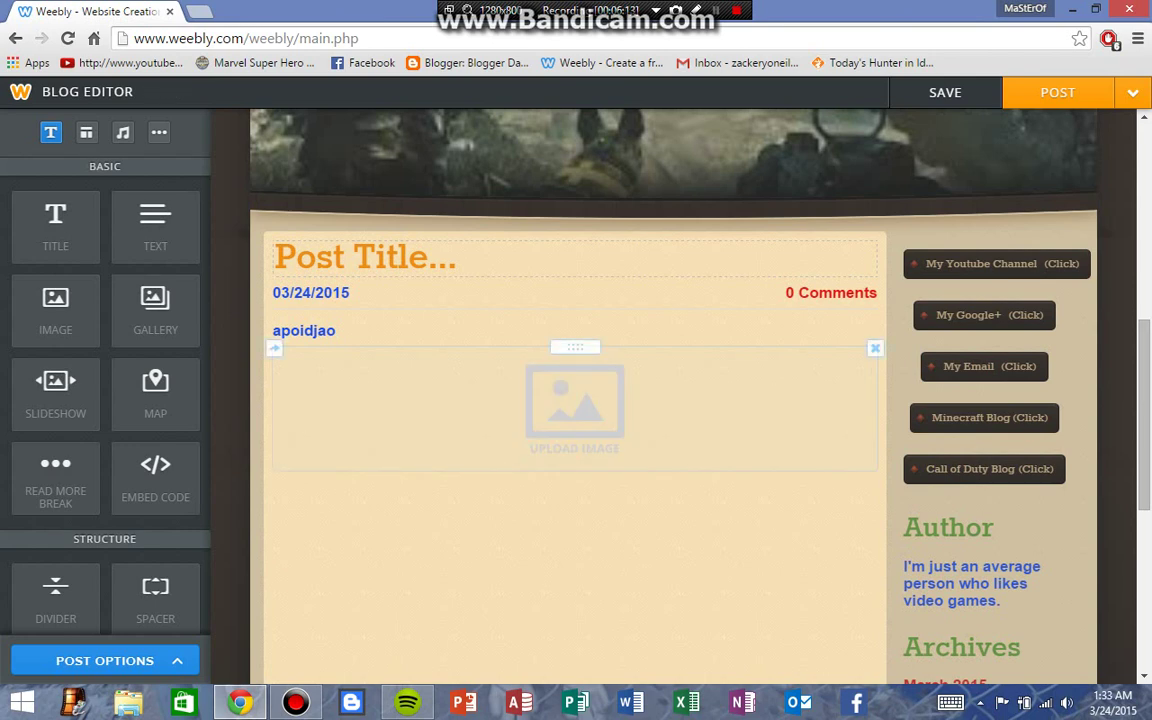
click(575, 405)
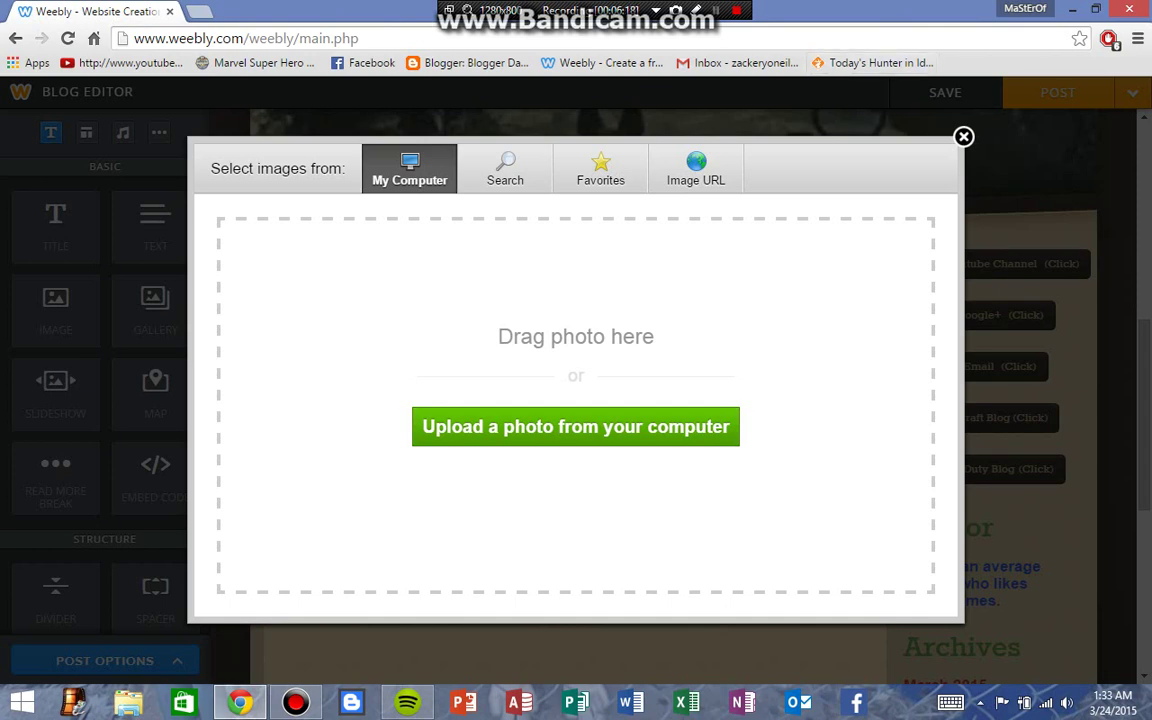
key(Escape)
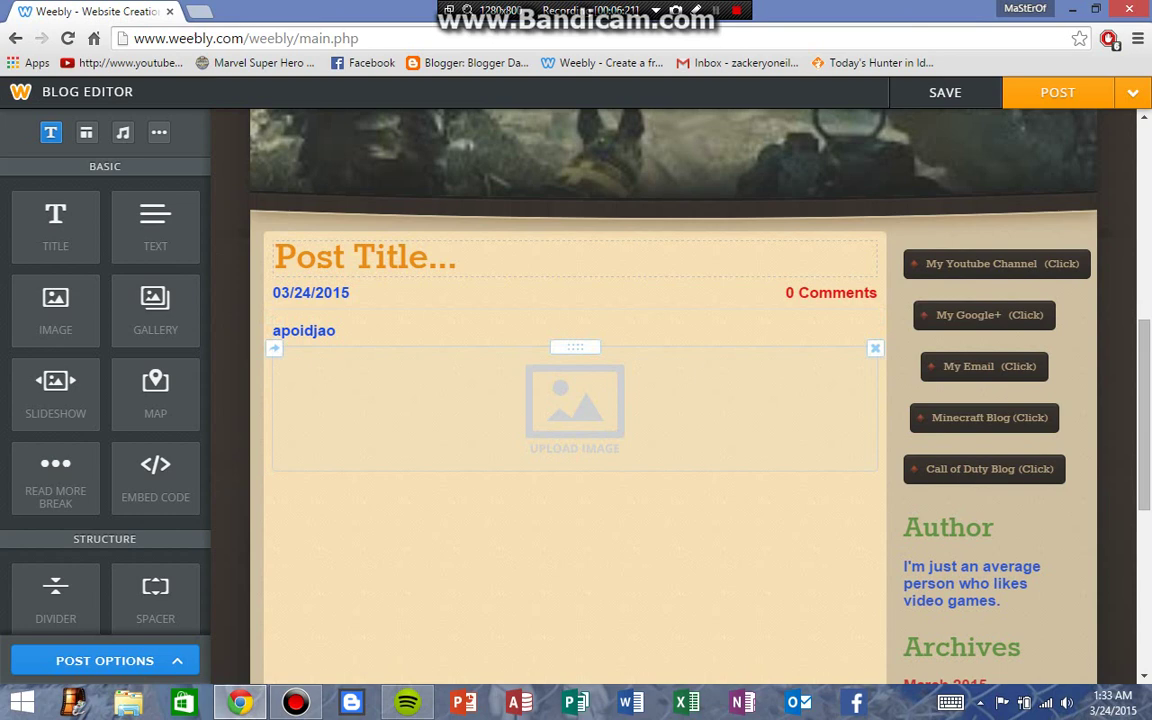